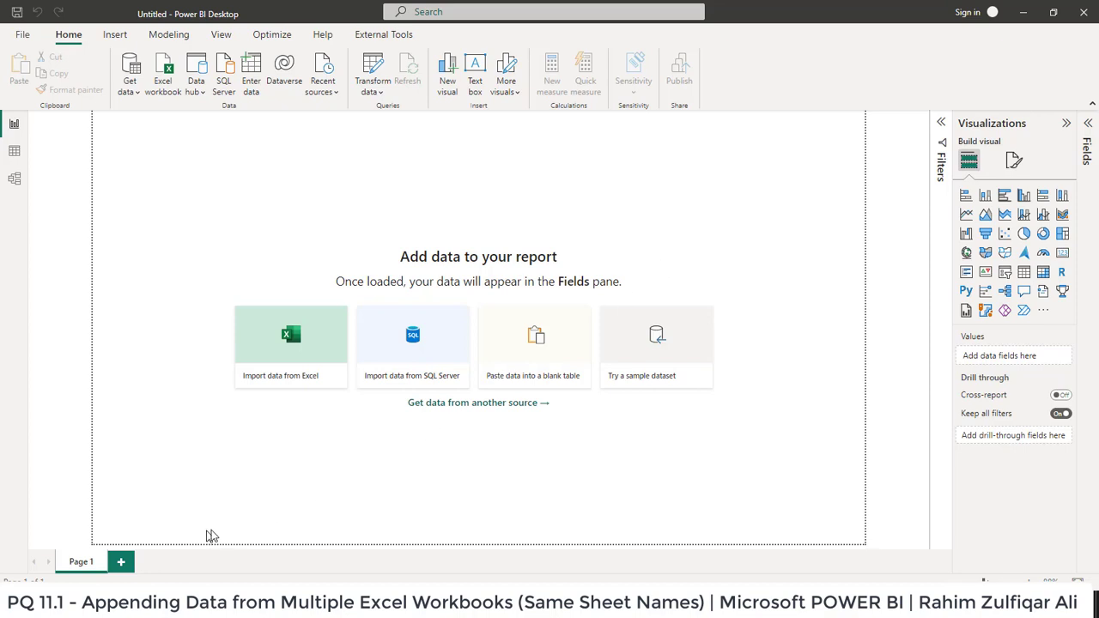
Review the North and South workbooks' Store ID quarterly tables via the taskbar thumbnails.
key("alt+Tab")
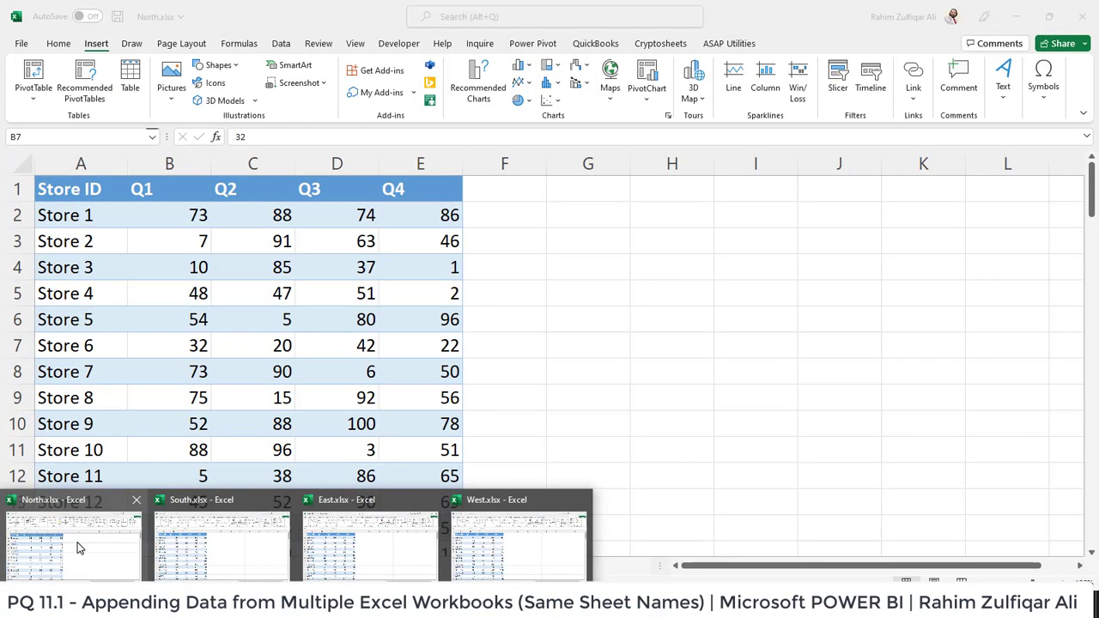
left_click(77, 547)
left_click(198, 243)
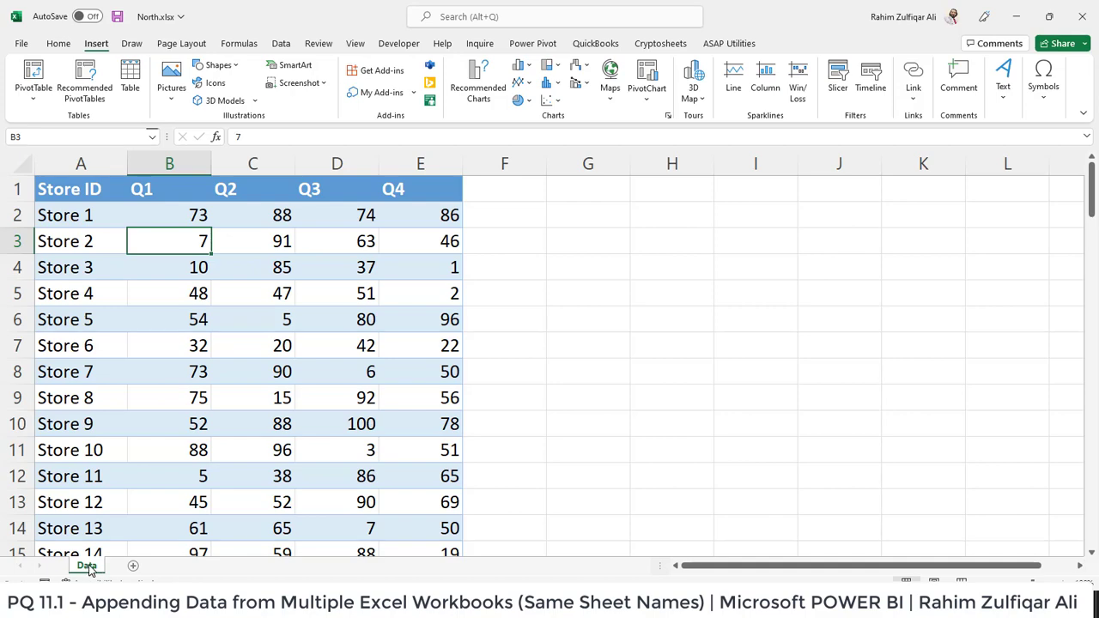
left_click(327, 614)
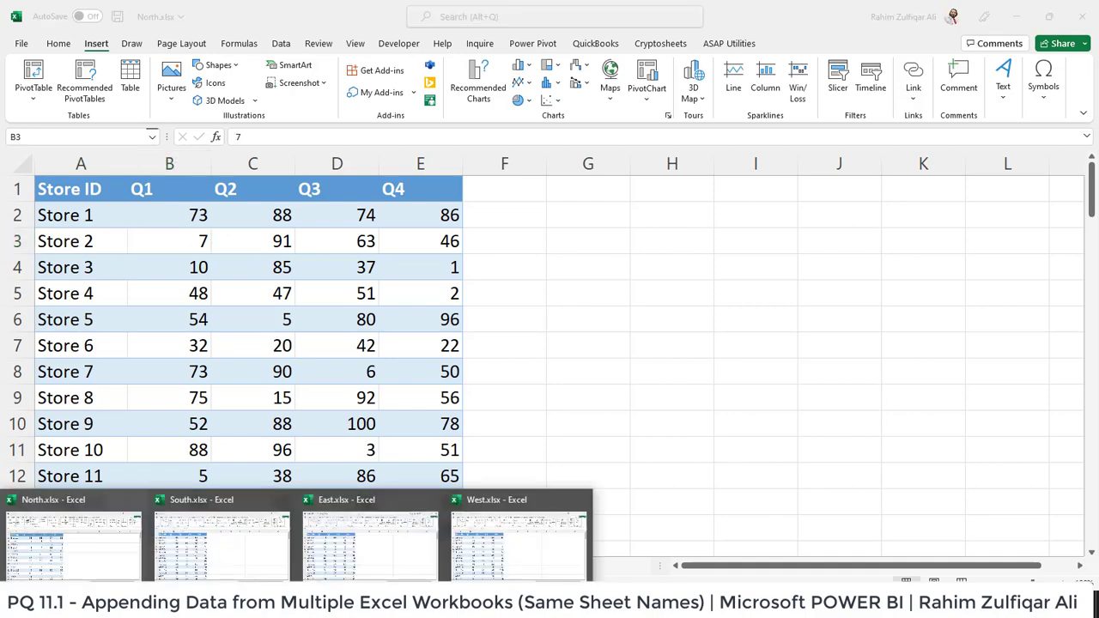
left_click(220, 546)
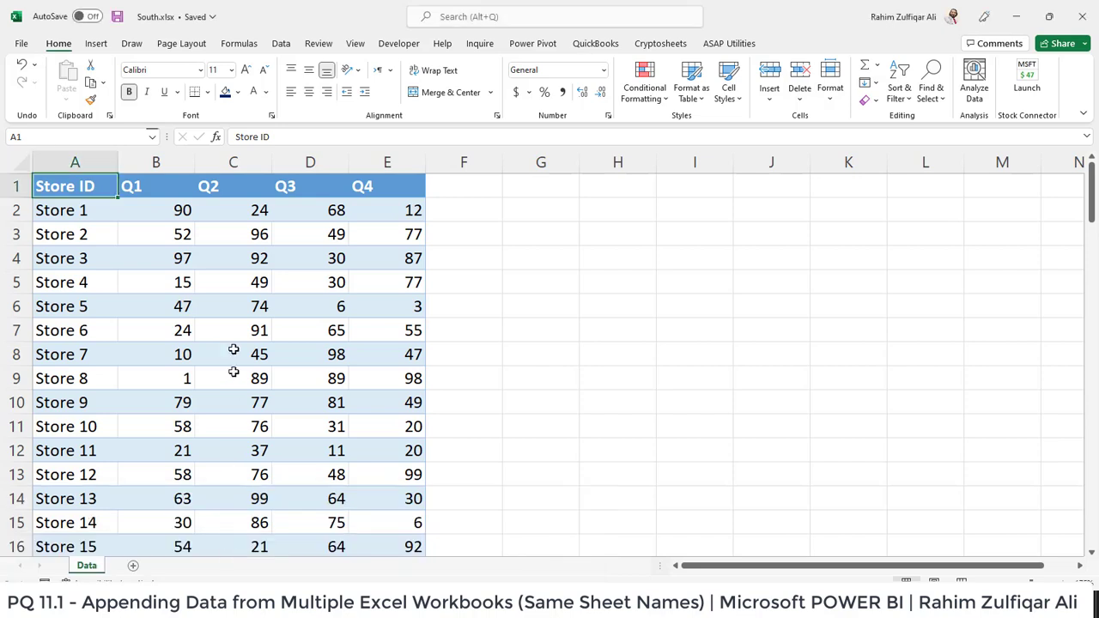
left_click(233, 309)
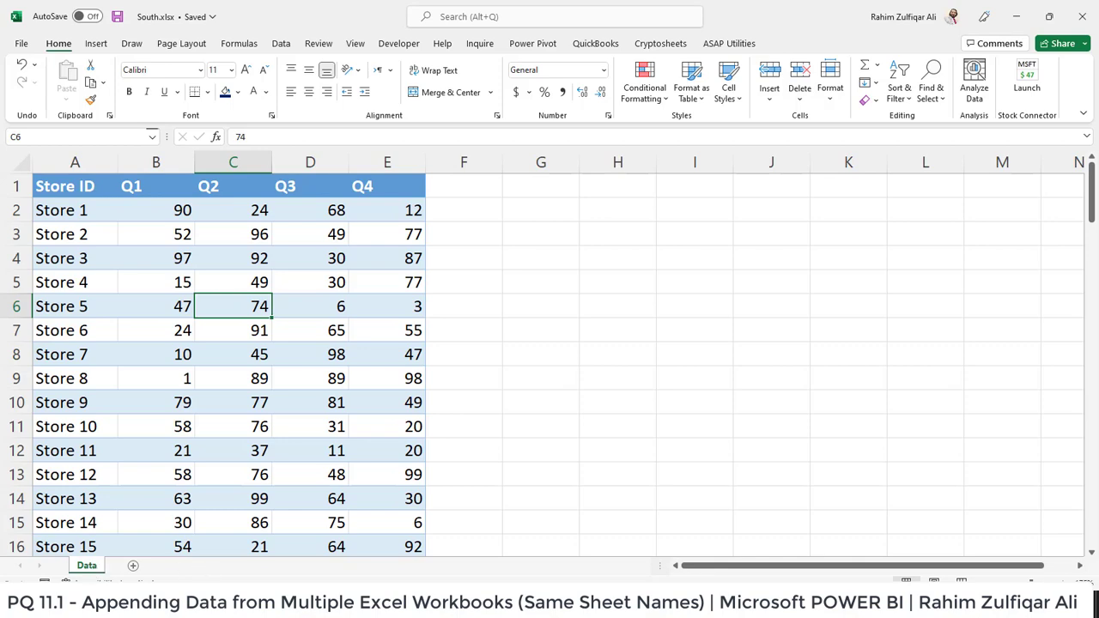
Review the East and West workbooks' store tables, inspecting a cell in each.
left_click(352, 550)
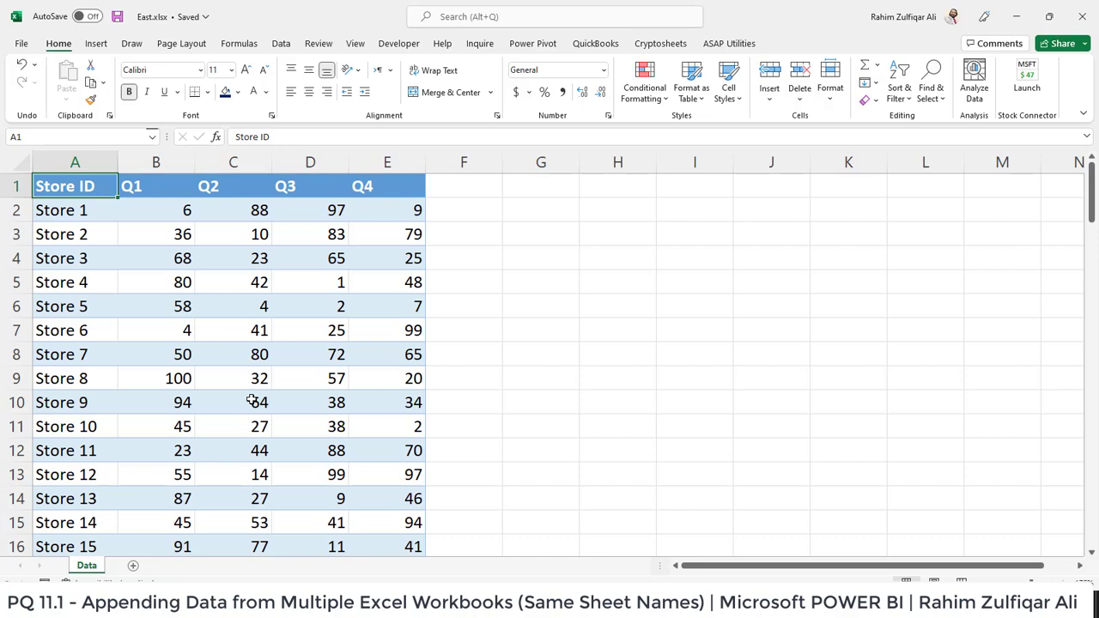
left_click(172, 330)
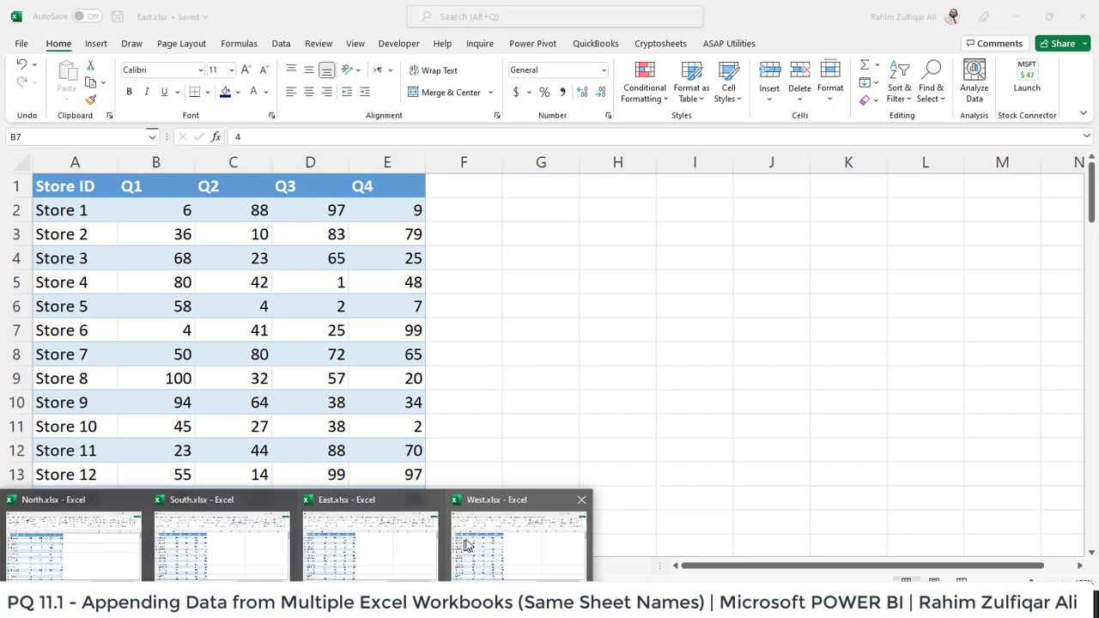
left_click(467, 532)
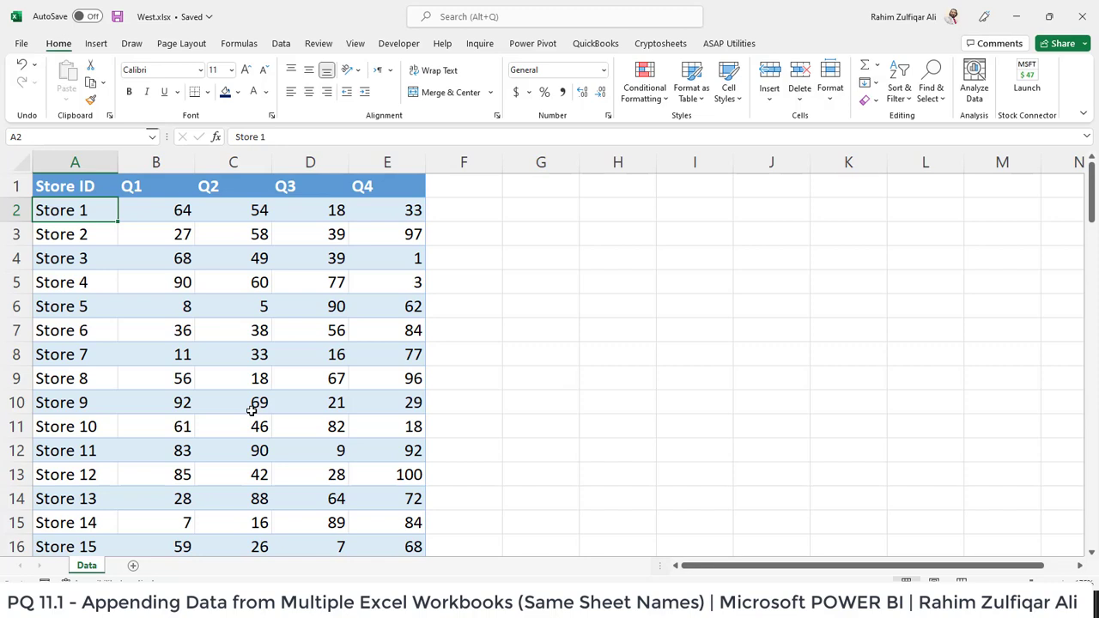
left_click(335, 330)
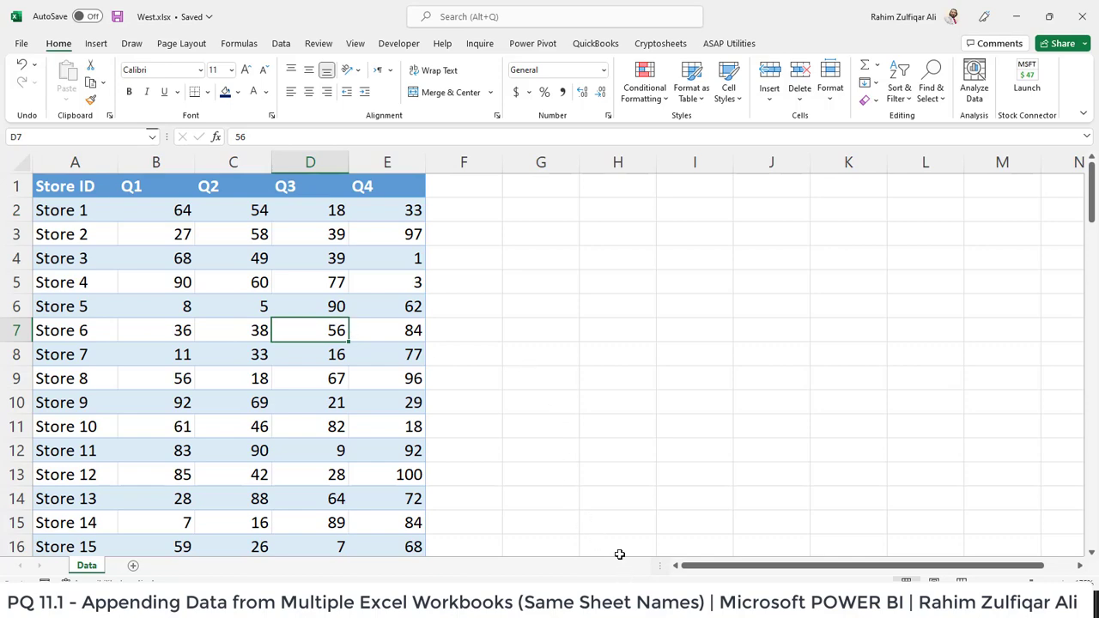
Connect to a Folder data source using the pasted regional workbooks path.
key("alt+Tab")
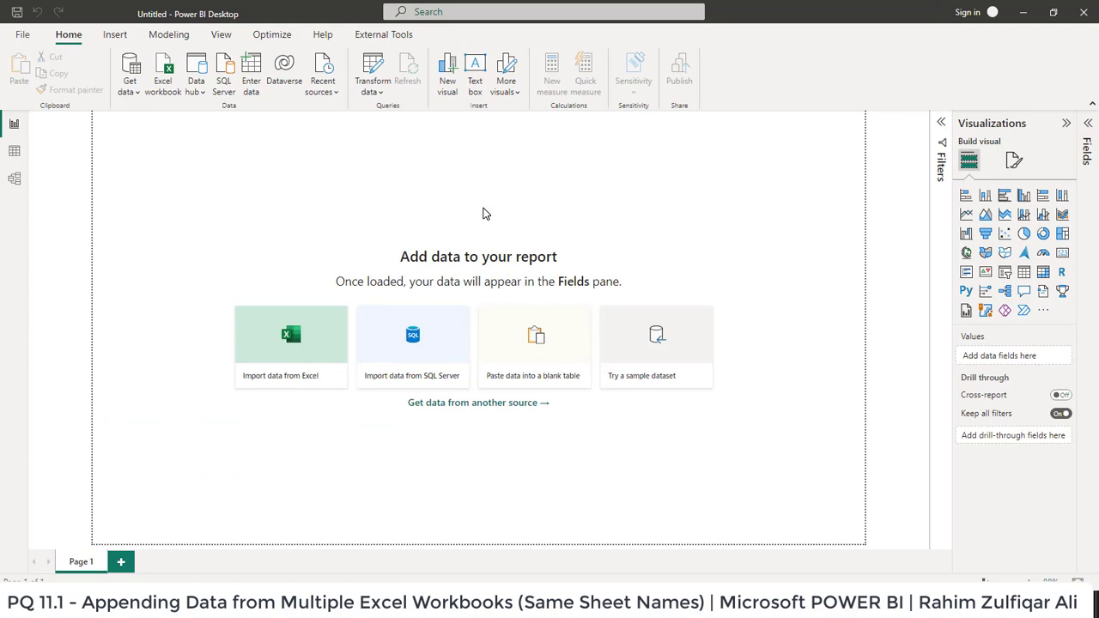
left_click(129, 92)
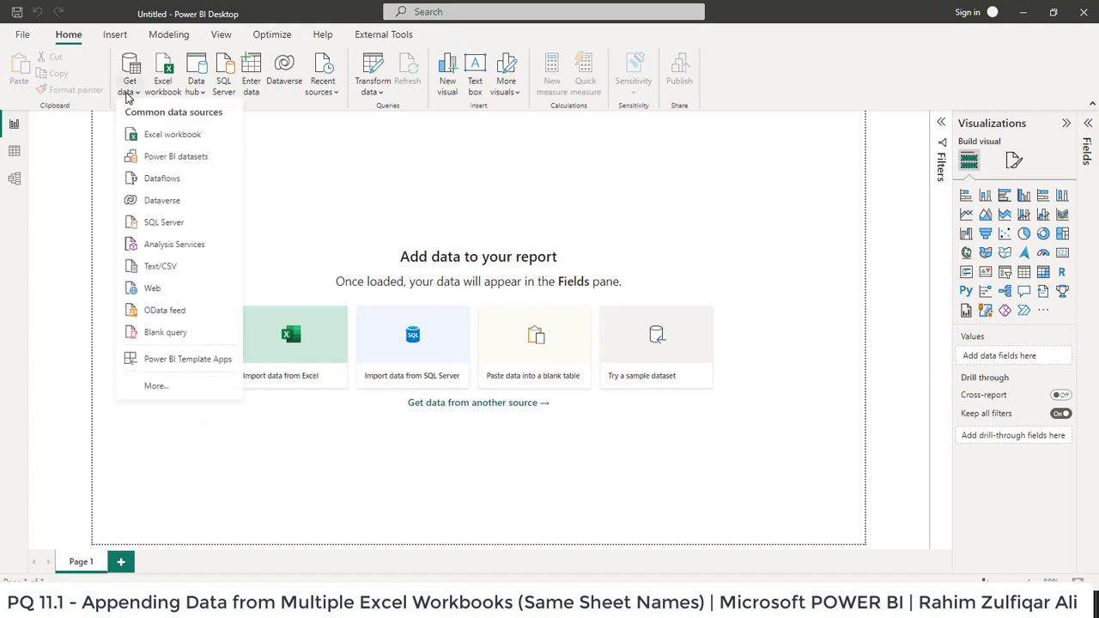
left_click(155, 388)
left_click(526, 230)
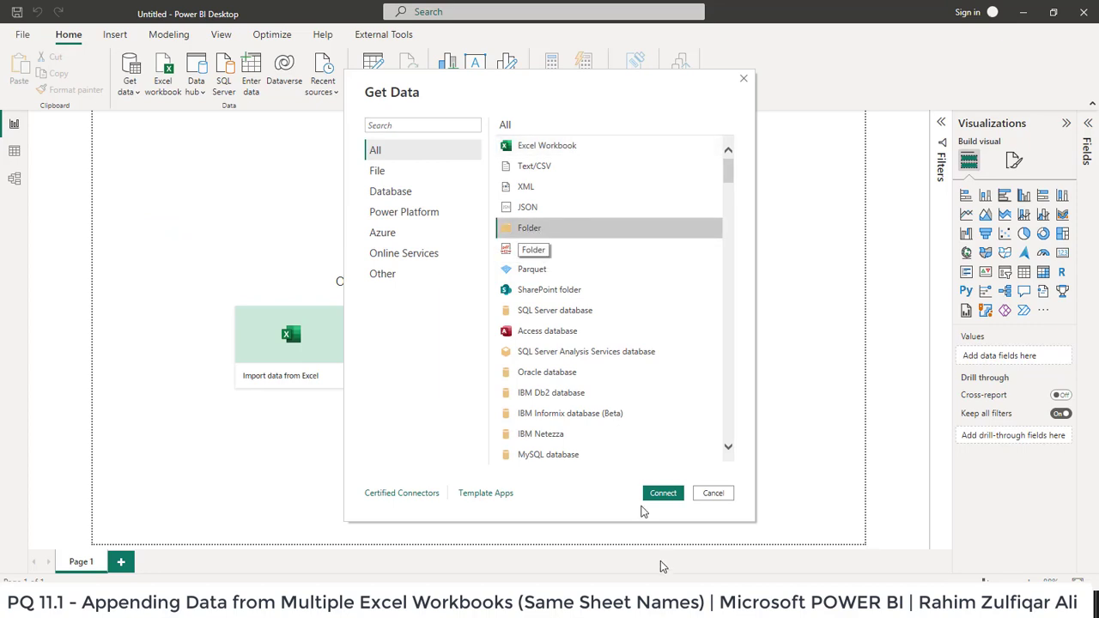
left_click(663, 493)
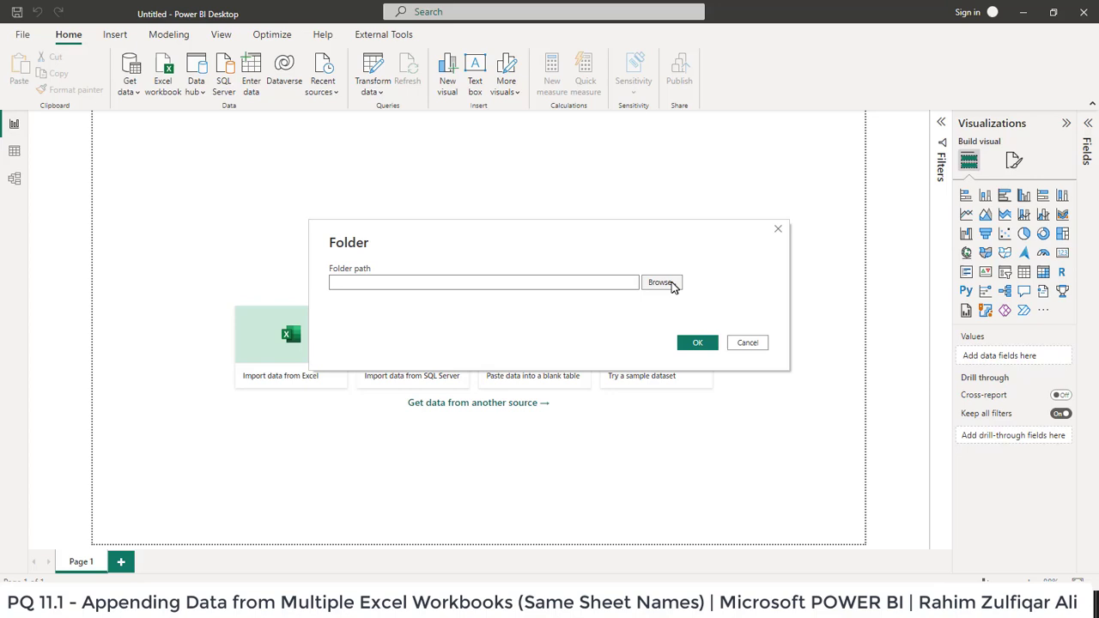
key("ctrl+v")
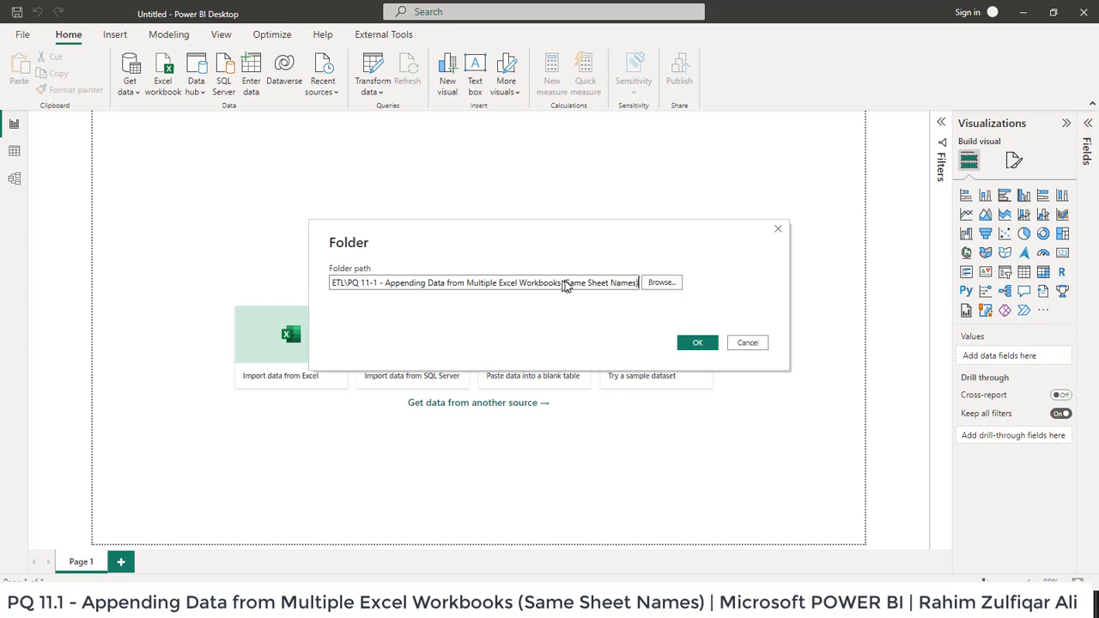
left_click(697, 343)
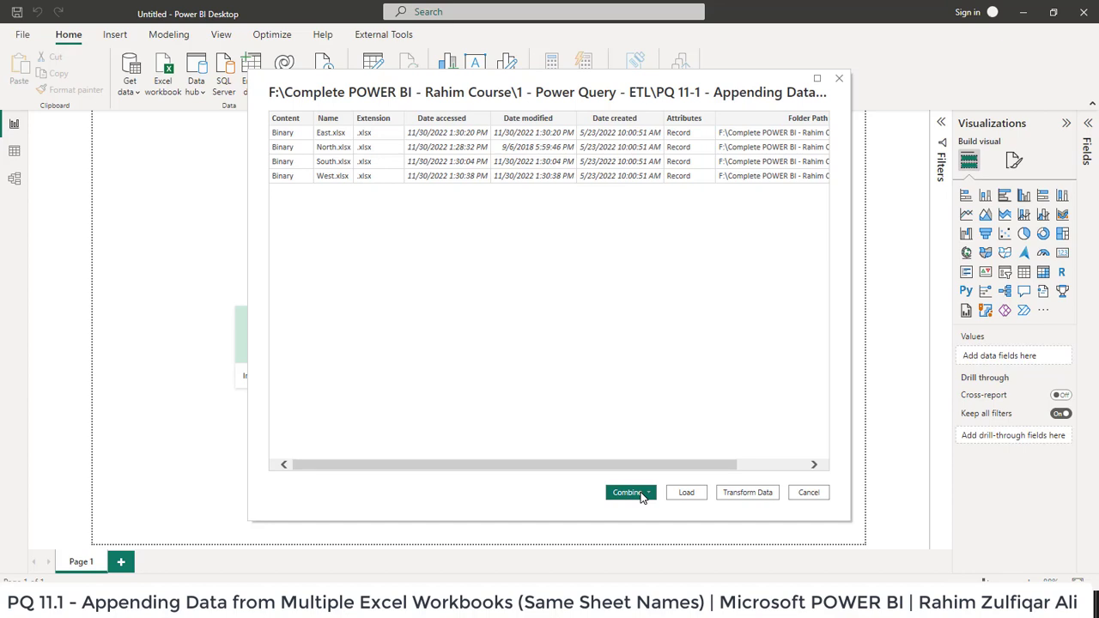
Choose Combine & Load for the folder's East, North, South and West files.
left_click(639, 495)
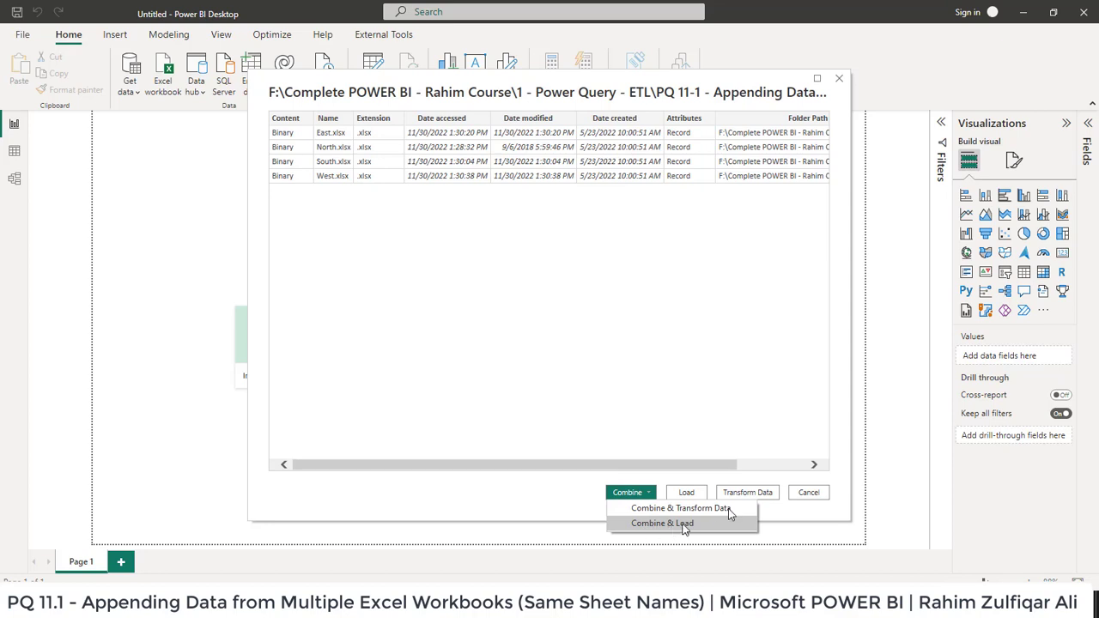
left_click(670, 525)
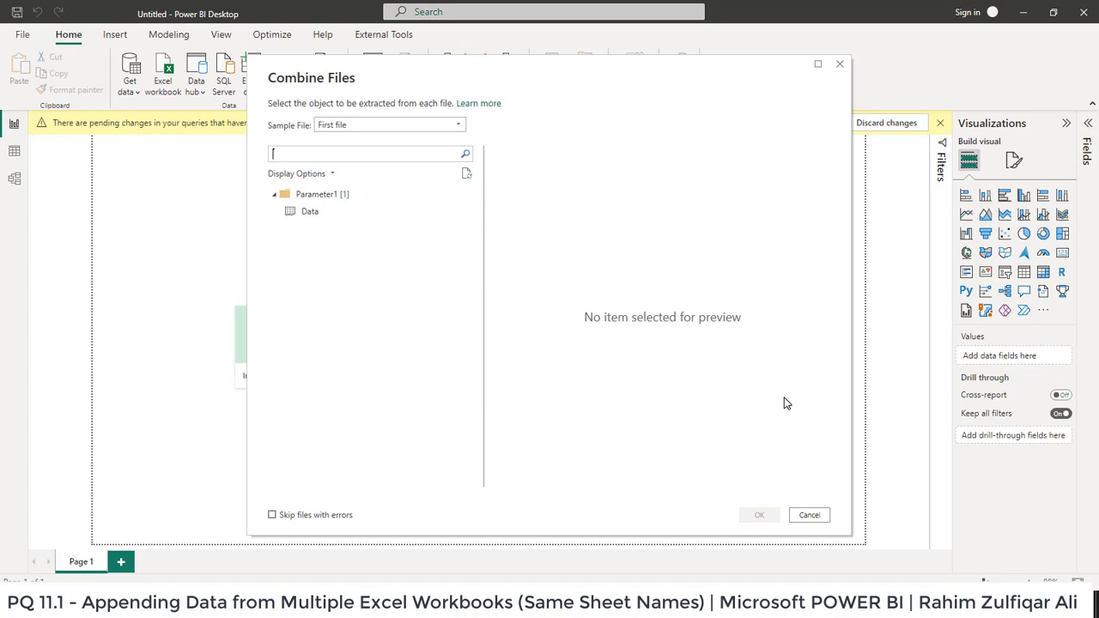
Try North.xlsx and East.xlsx as sample files and preview the Data sheet.
left_click(380, 127)
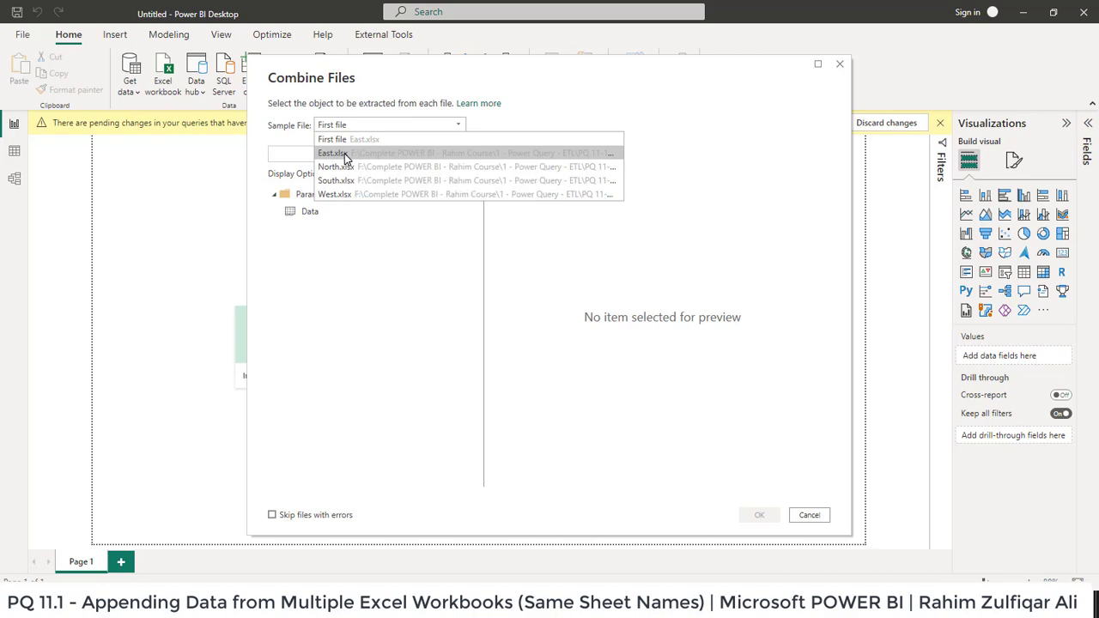
left_click(341, 165)
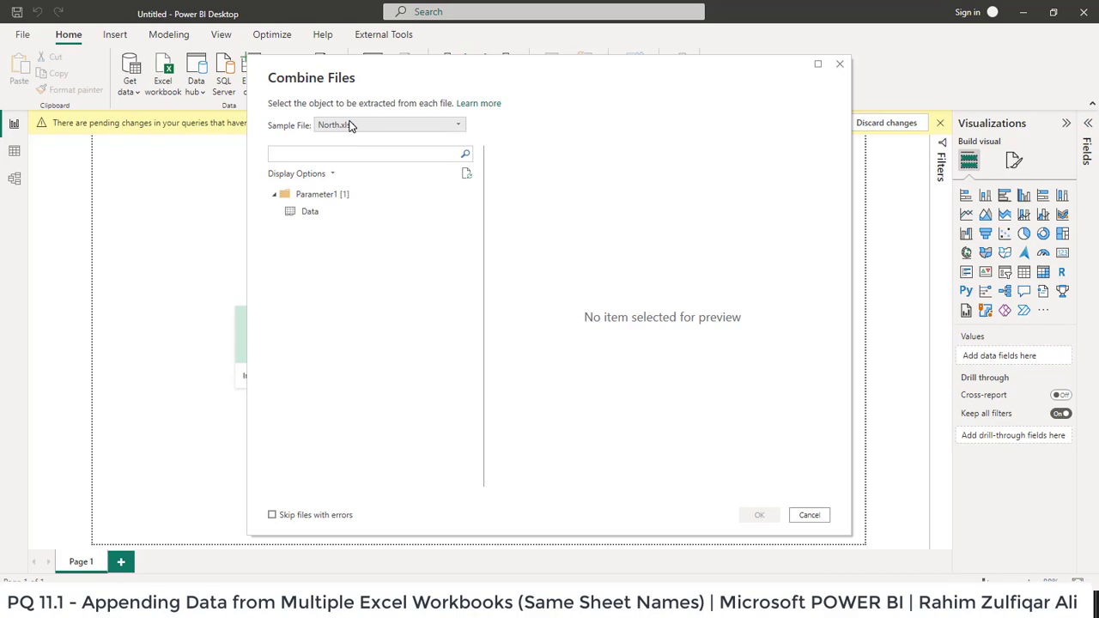
left_click(349, 125)
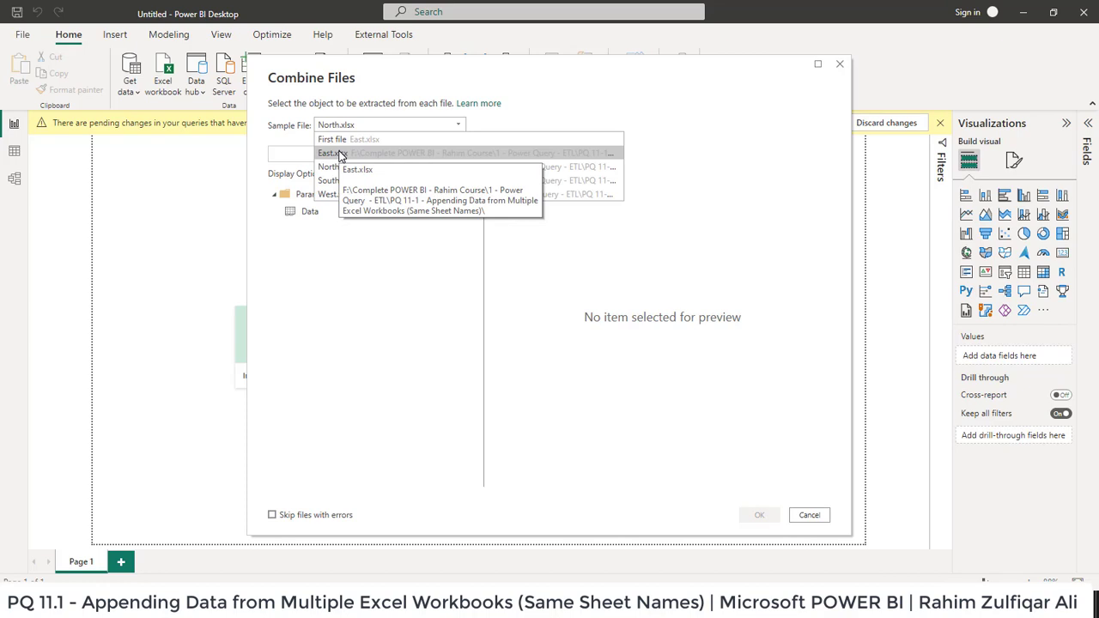
left_click(340, 153)
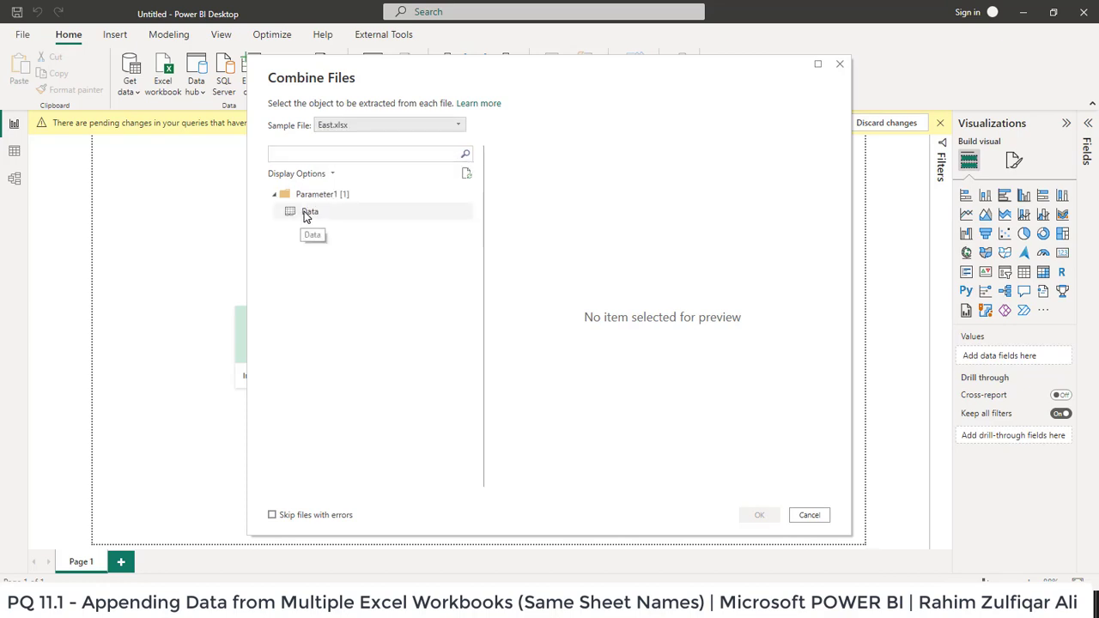
left_click(348, 127)
left_click(343, 166)
left_click(308, 214)
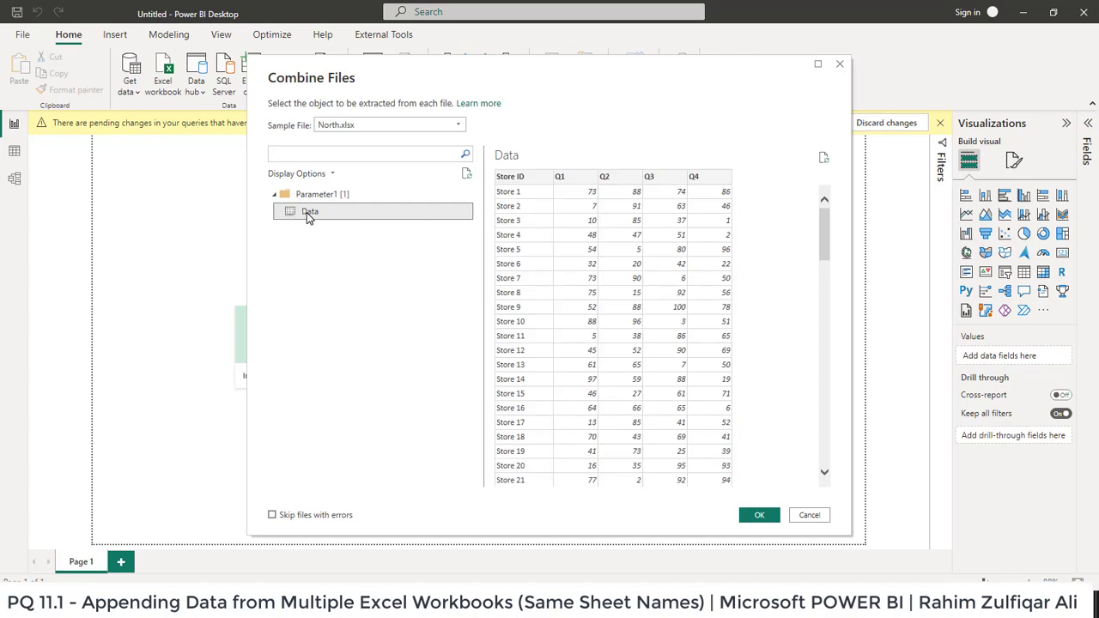
Settle on West.xlsx as the sample, select its Data sheet and confirm the combine.
left_click(387, 124)
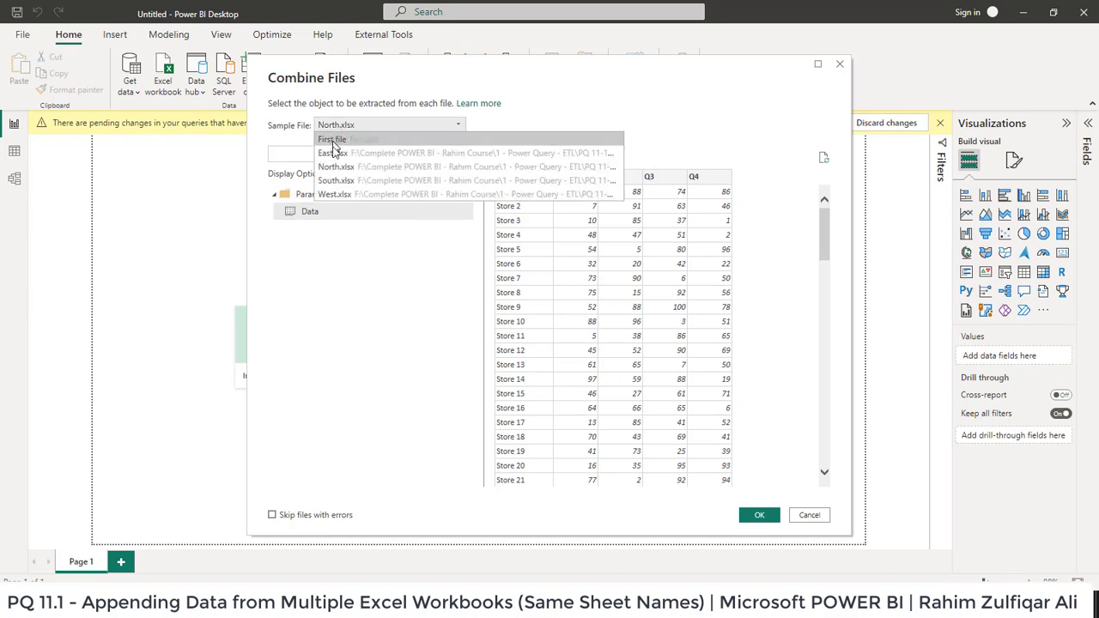
left_click(335, 180)
left_click(343, 126)
left_click(337, 194)
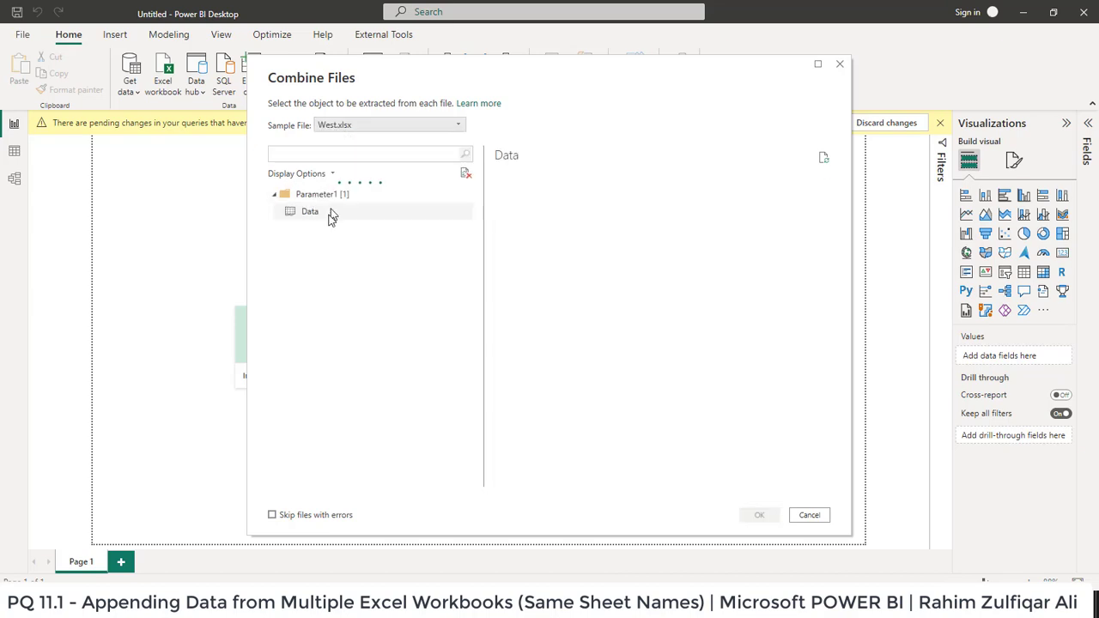
left_click(311, 213)
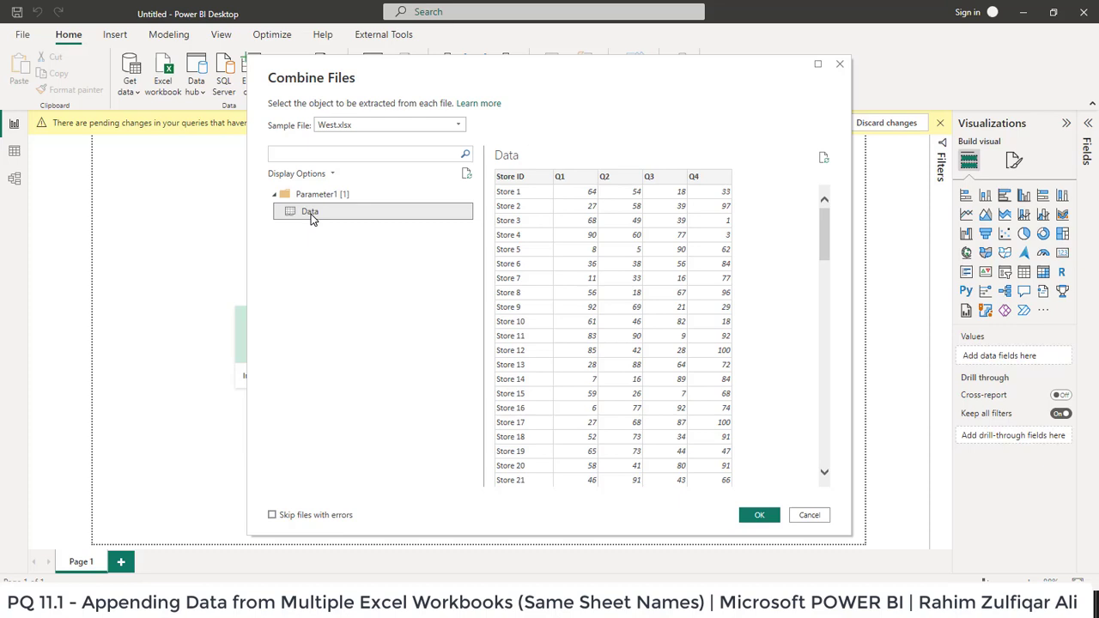
left_click(756, 518)
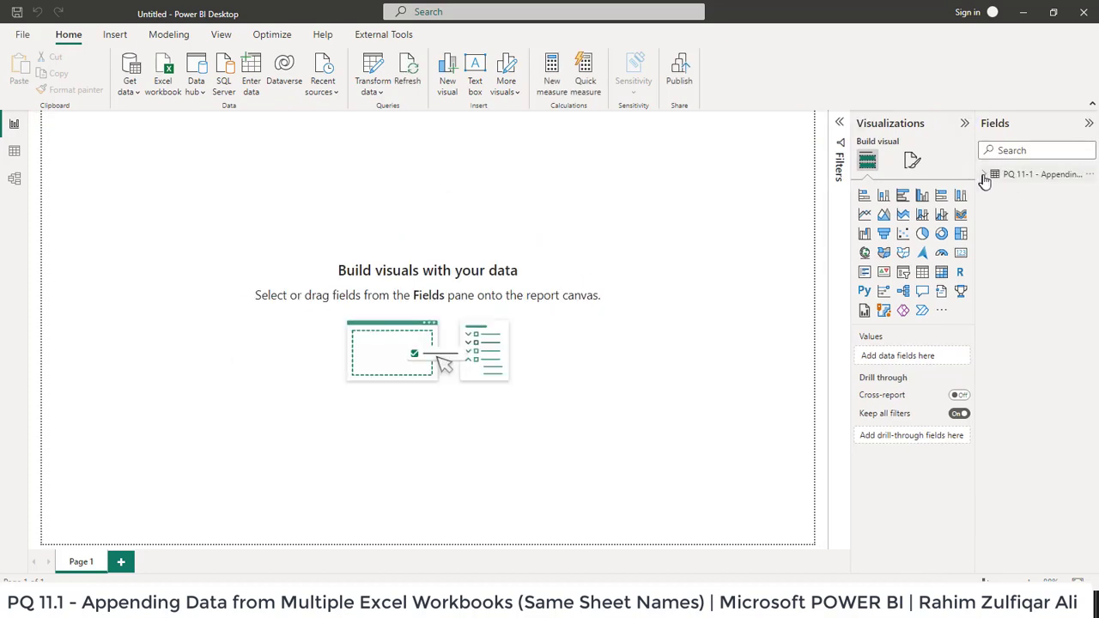
View the combined table's Source.Name, Store ID and Q1–Q4 columns in Data view, then go to the folder.
left_click(984, 174)
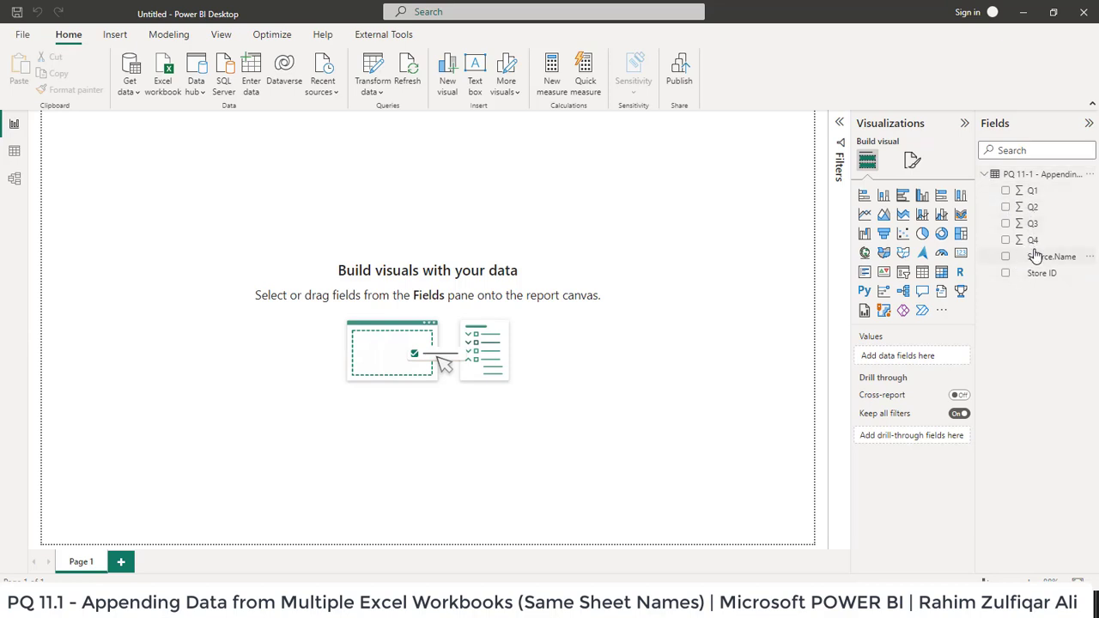
left_click(14, 151)
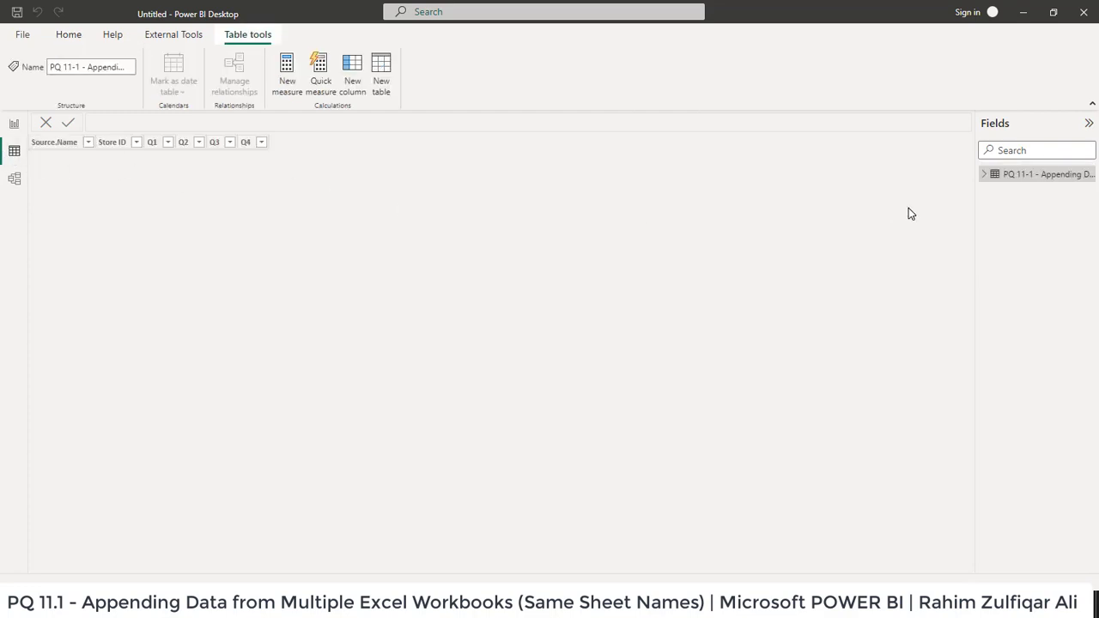
left_click(984, 175)
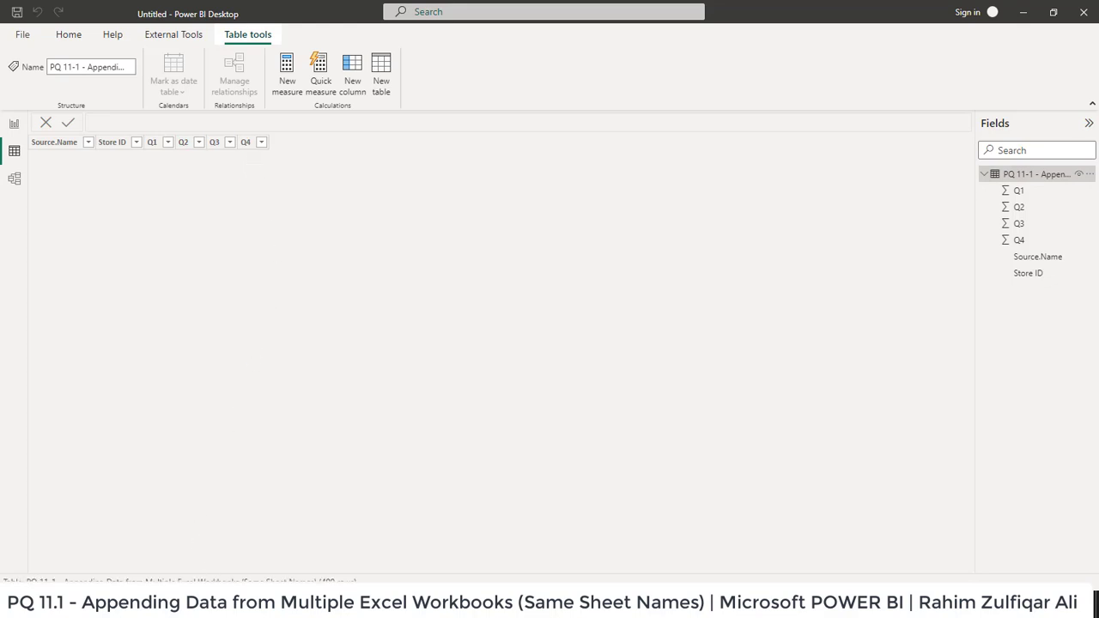
left_click(219, 605)
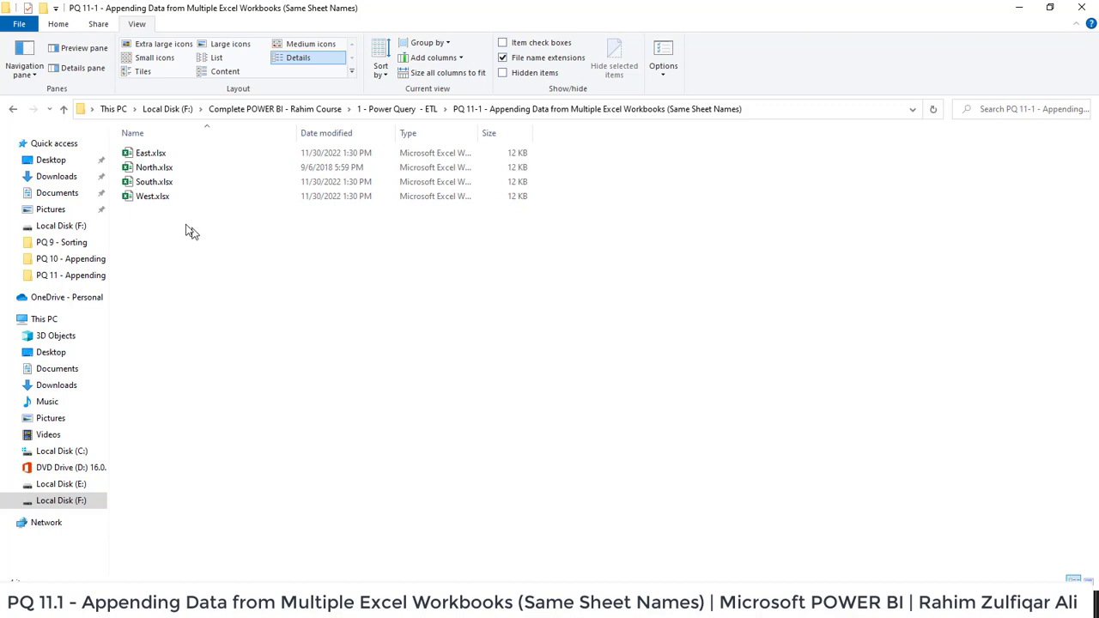
Copy West.xlsx in the folder and rename the copy Central.xlsx, then return to Power BI.
double_click(152, 195)
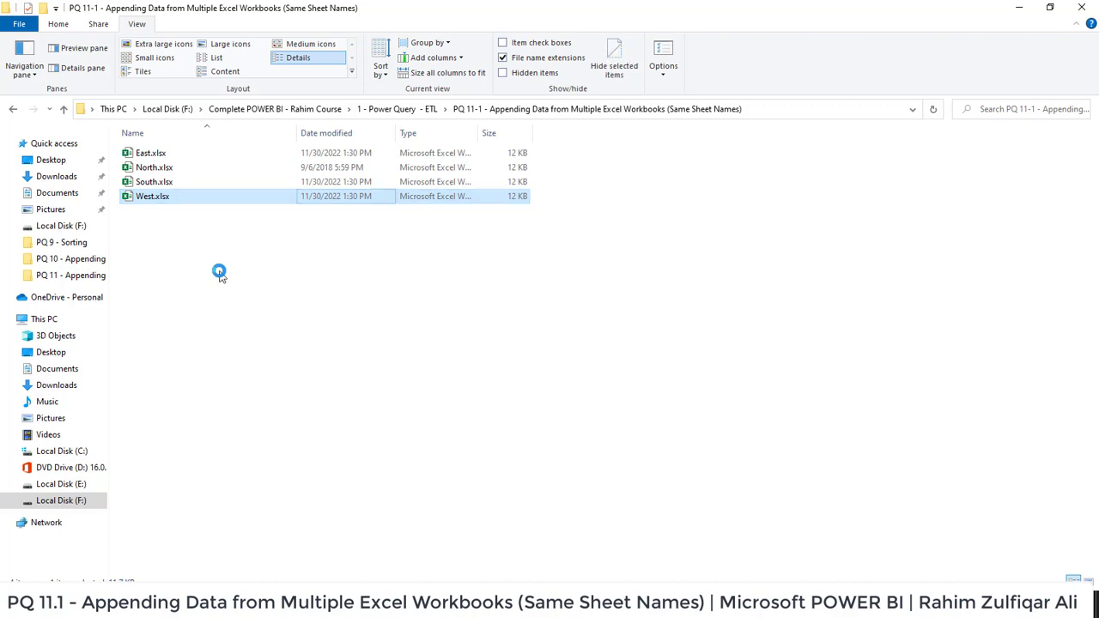
key("ctrl+v")
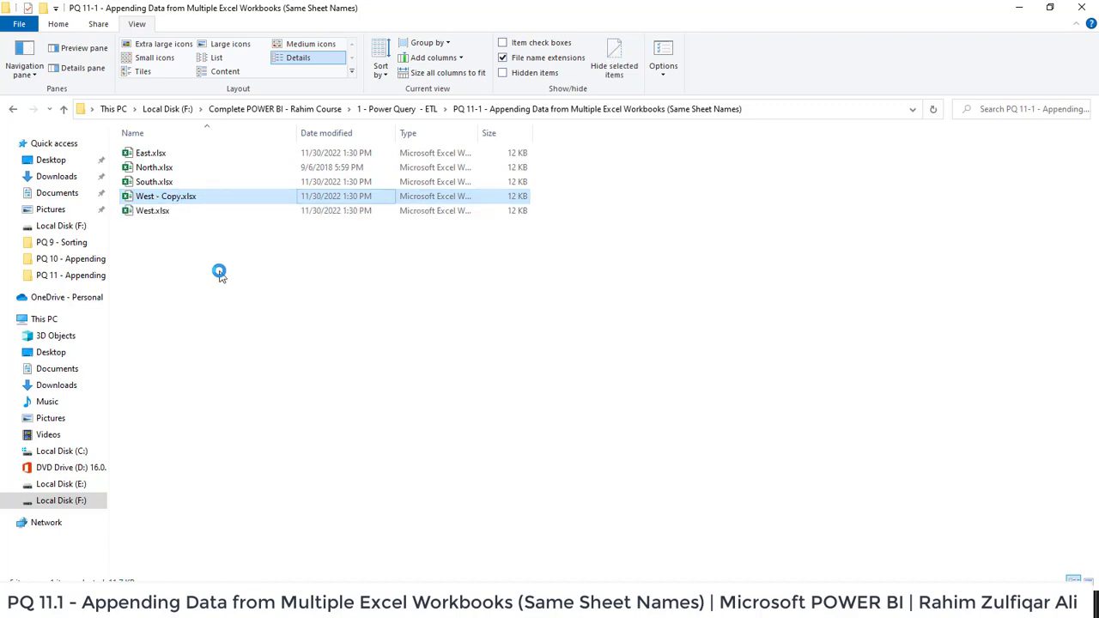
key("F2")
type("Central.xlsx")
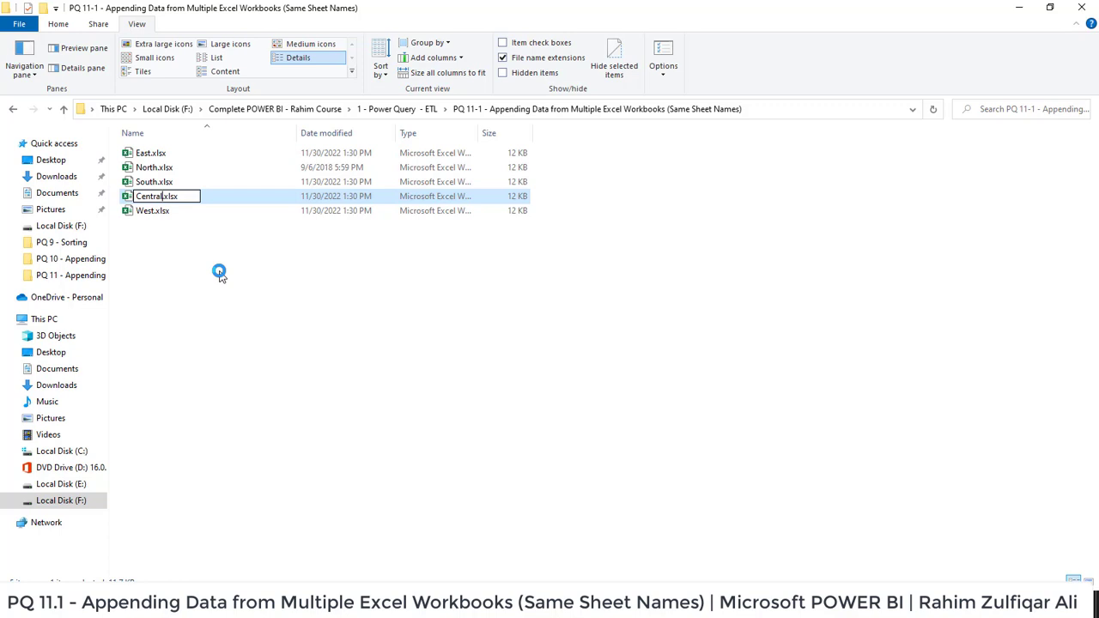
key("Return")
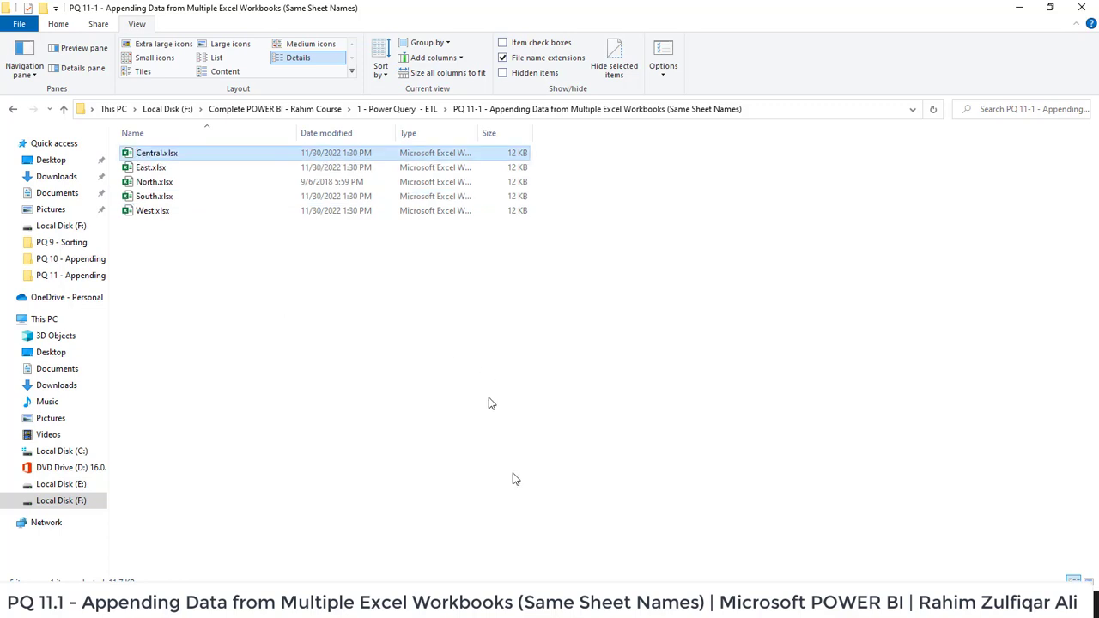
key("alt+Tab")
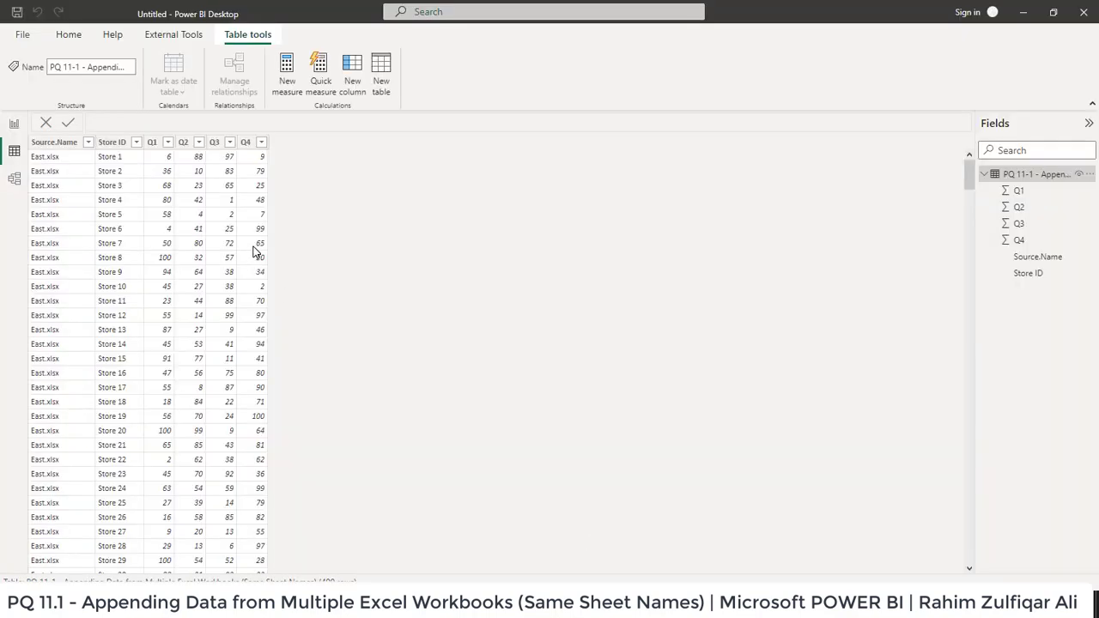
Check the Source.Name filter lists only East, North, South and West.
left_click(54, 141)
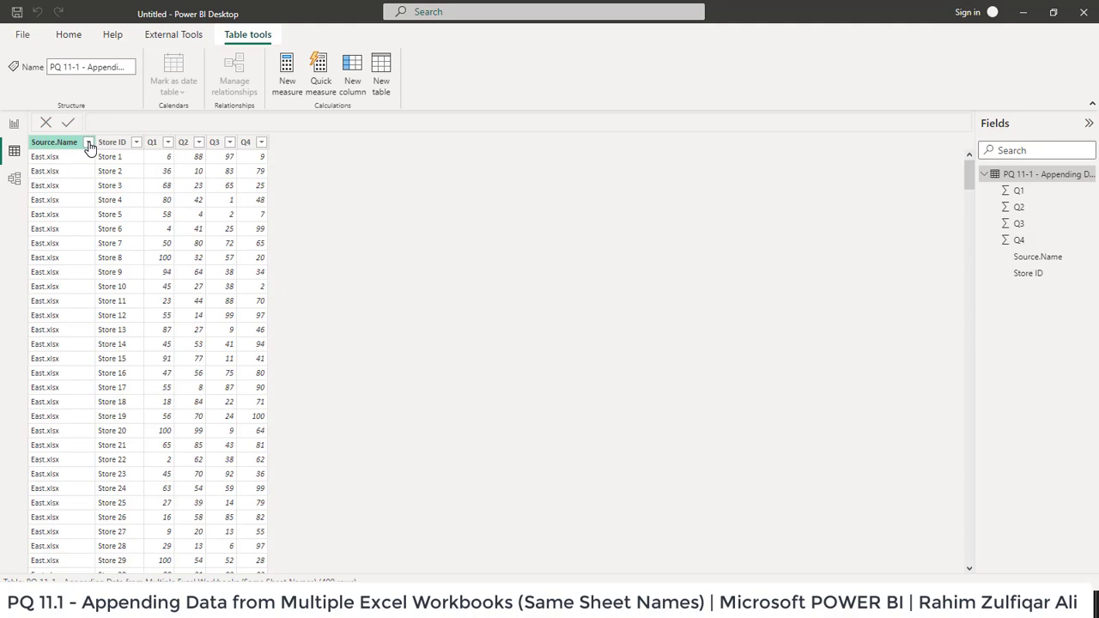
left_click(66, 144)
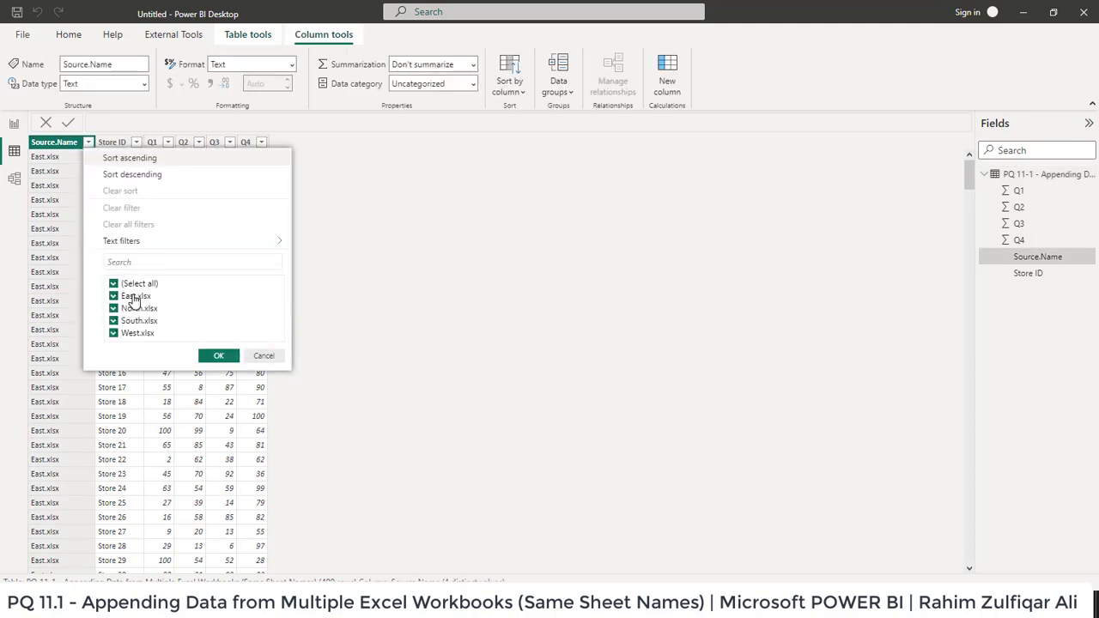
left_click(264, 356)
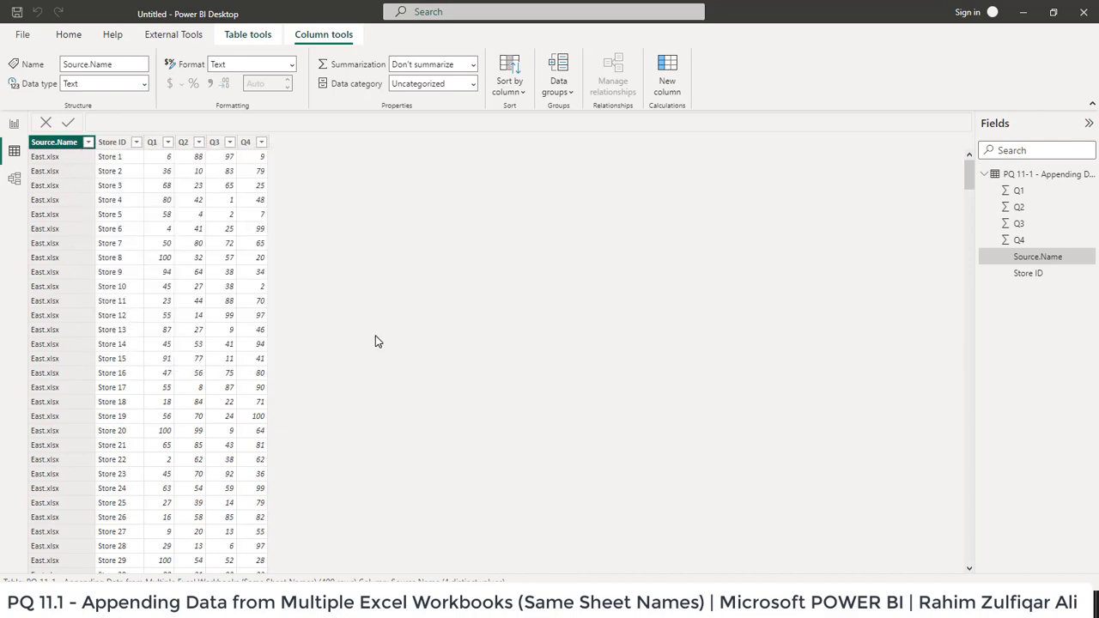
Refresh the data and confirm Source.Name now includes Central.xlsx.
left_click(69, 35)
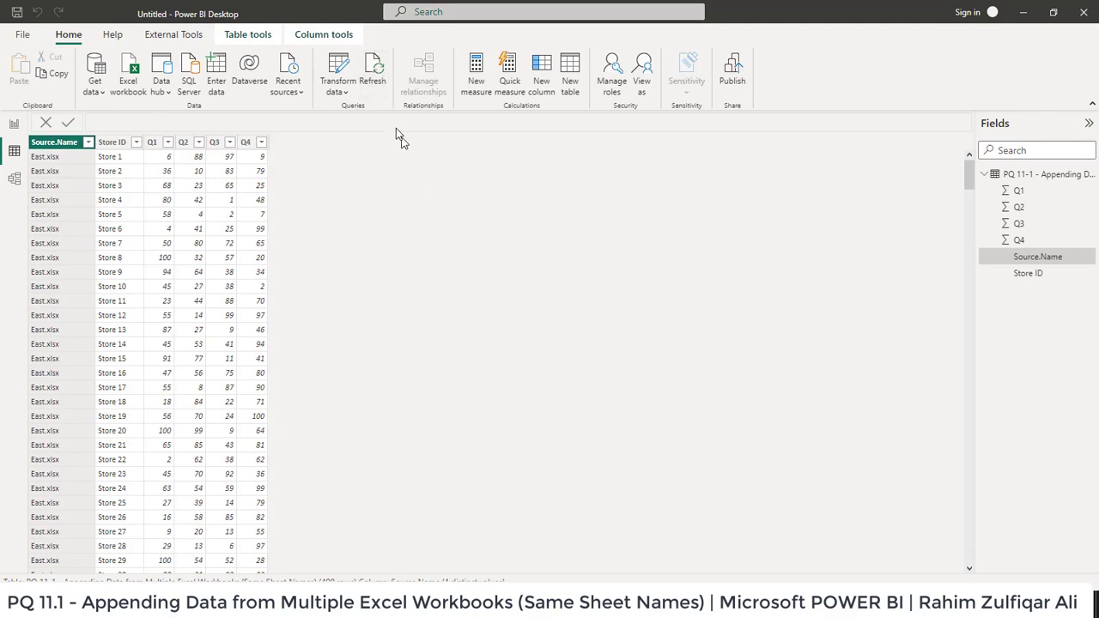
left_click(373, 72)
left_click(88, 143)
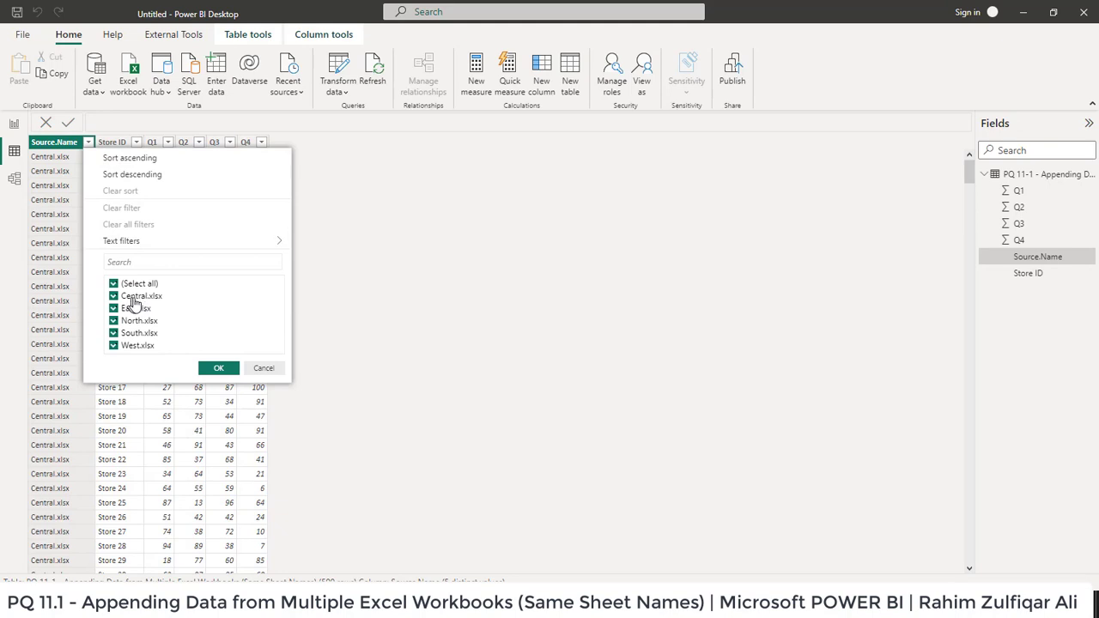
left_click(270, 369)
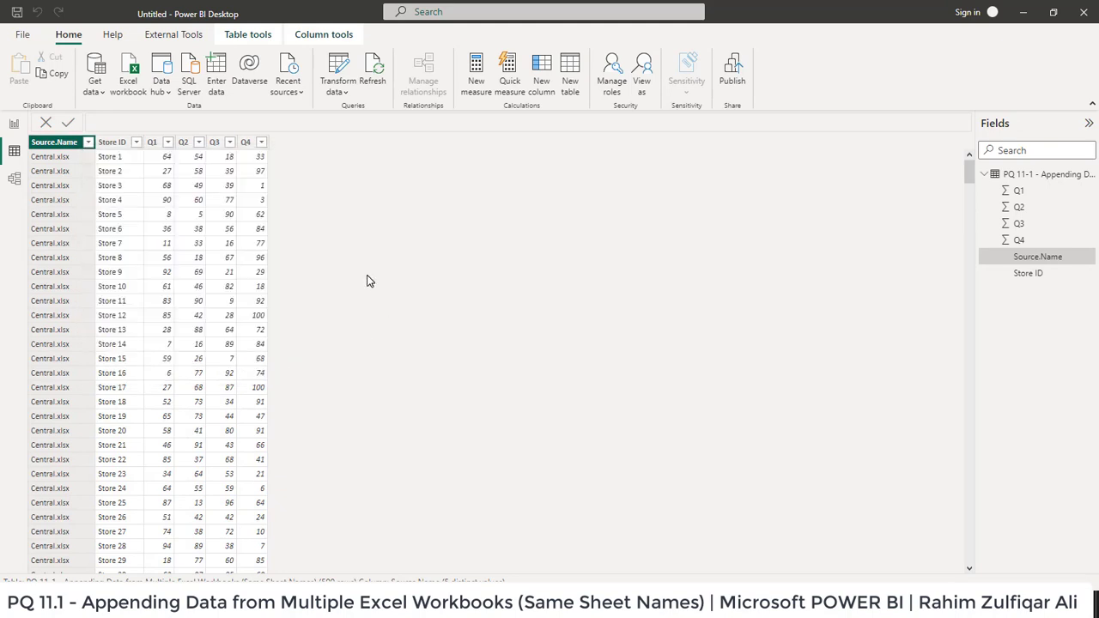